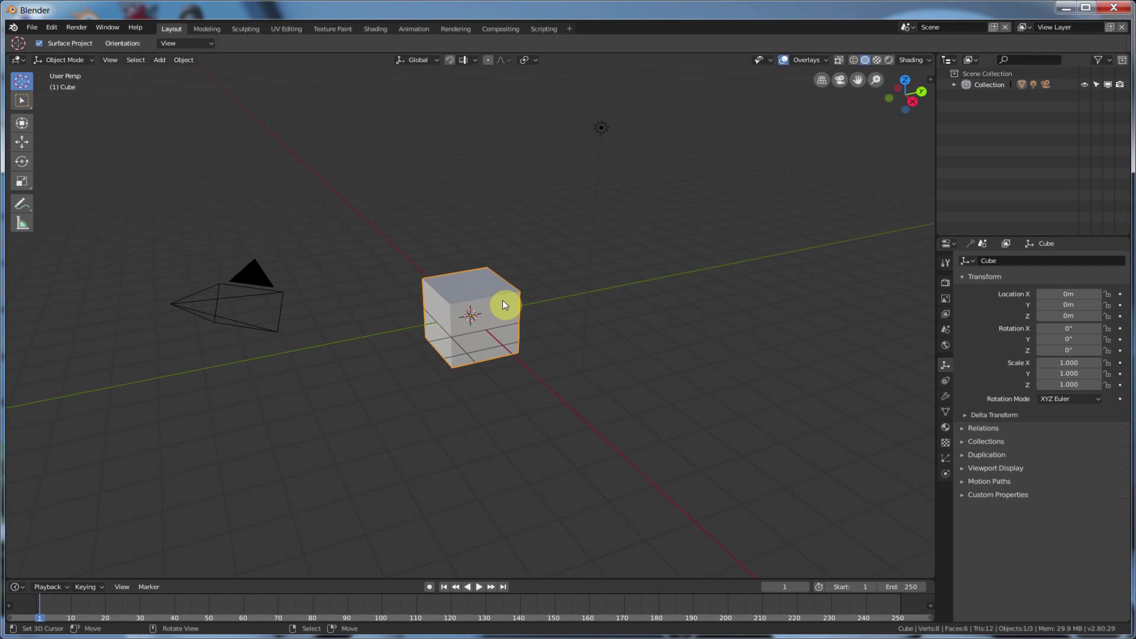
# Delete the cube's top face in Edit Mode using face selection
pyautogui.scroll(5, 502, 300)
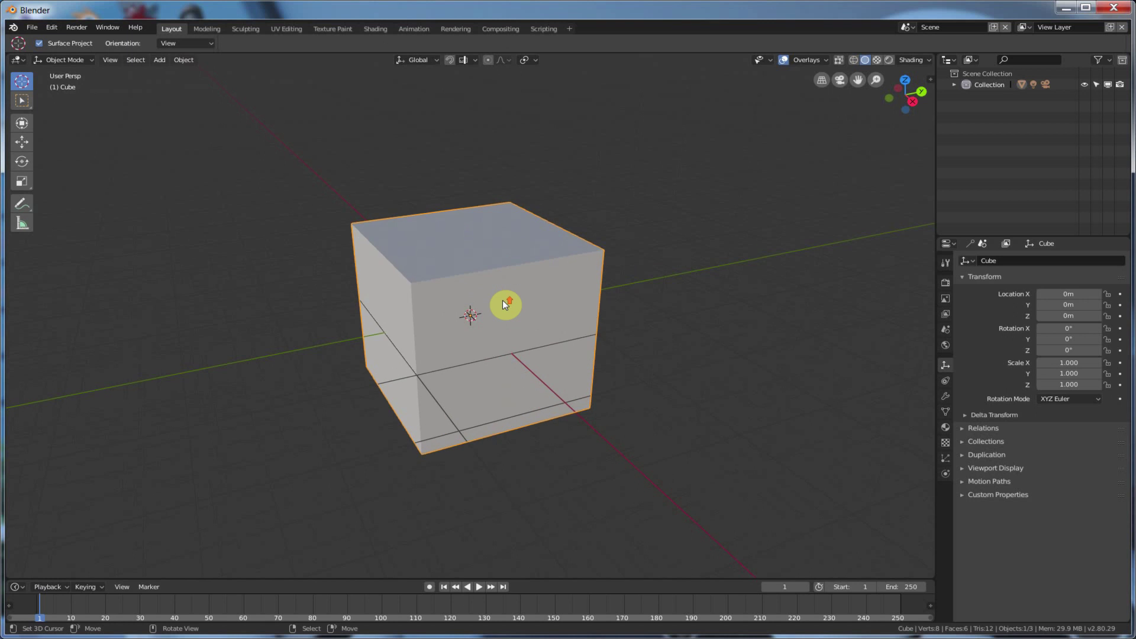
pyautogui.moveTo(503, 300)
pyautogui.mouseDown(button='middle')
pyautogui.moveTo(507, 279)
pyautogui.moveTo(507, 302)
pyautogui.mouseUp(button='middle')
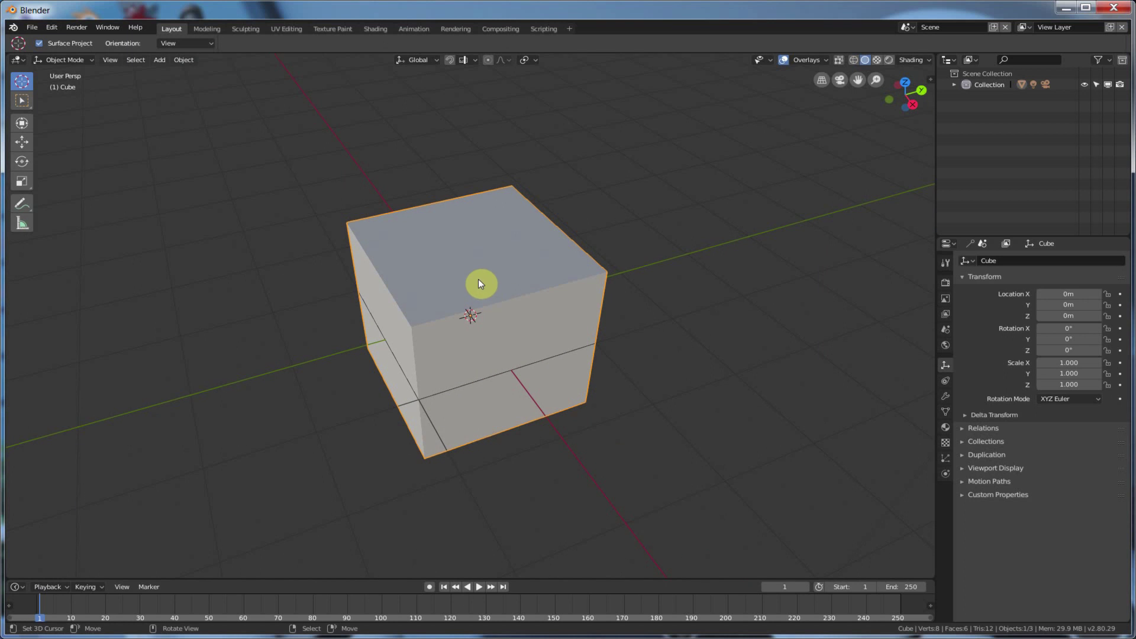
pyautogui.press('Tab')
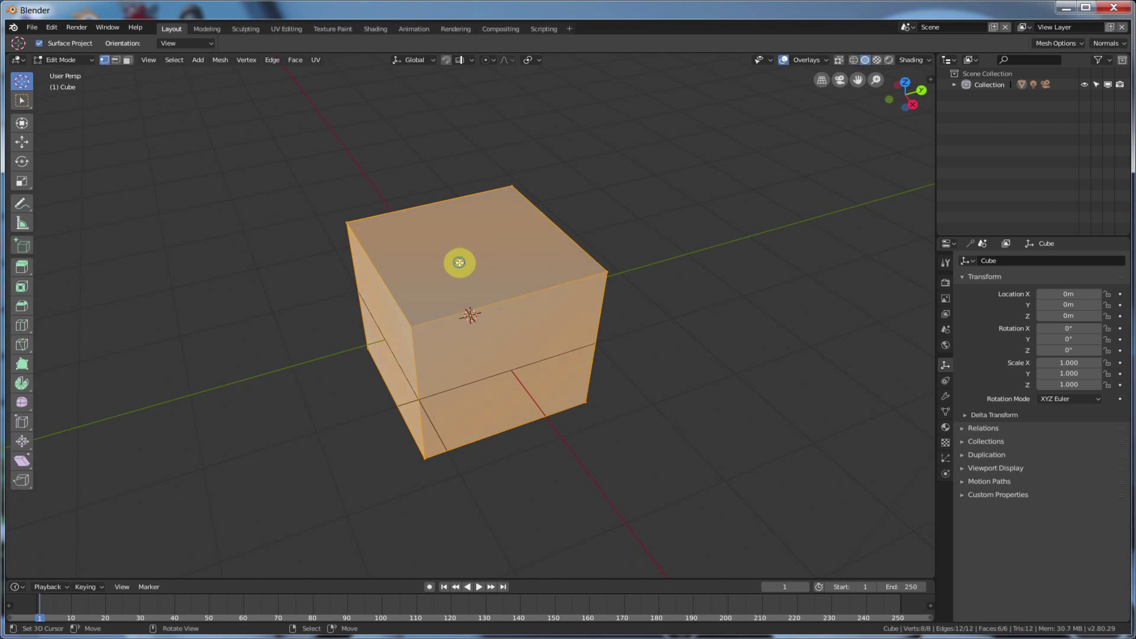
pyautogui.click(126, 60)
pyautogui.click(451, 262)
pyautogui.press('x')
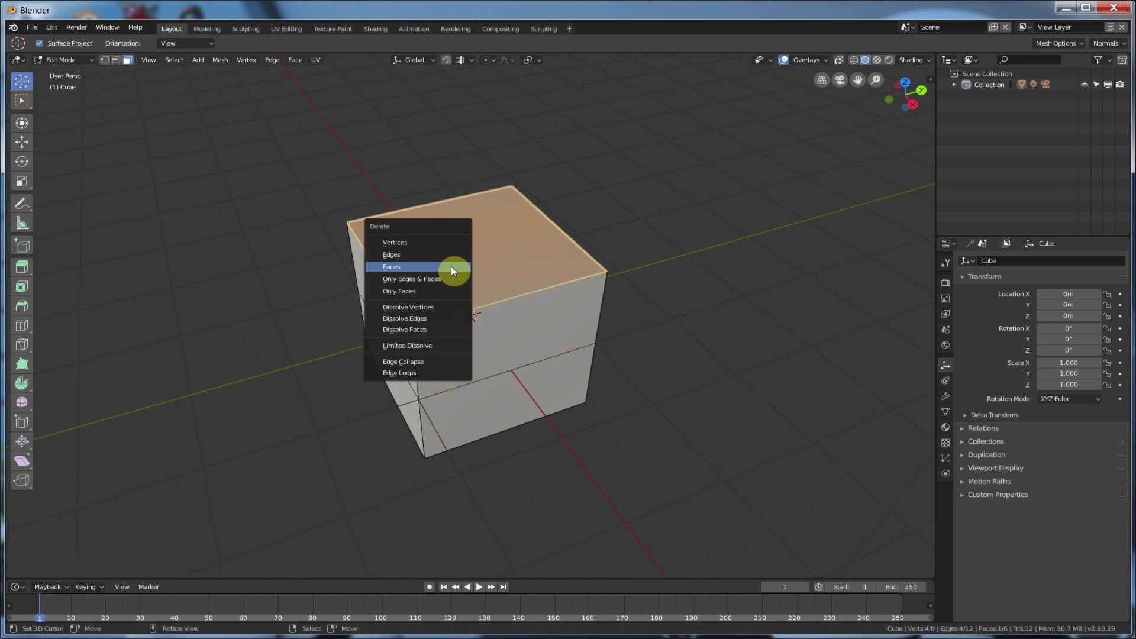
pyautogui.click(451, 266)
# Delete the cube's bottom face and return to Object Mode
pyautogui.moveTo(494, 340)
pyautogui.mouseDown(button='middle')
pyautogui.moveTo(490, 241)
pyautogui.moveTo(485, 333)
pyautogui.mouseUp(button='middle')
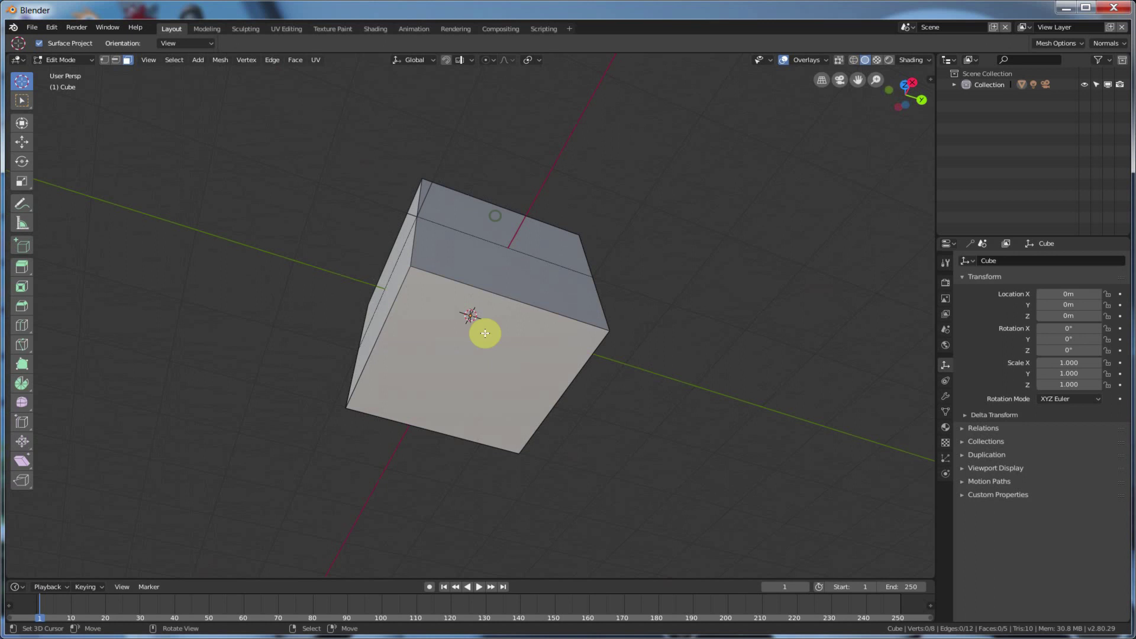
pyautogui.click(486, 333)
pyautogui.press('x')
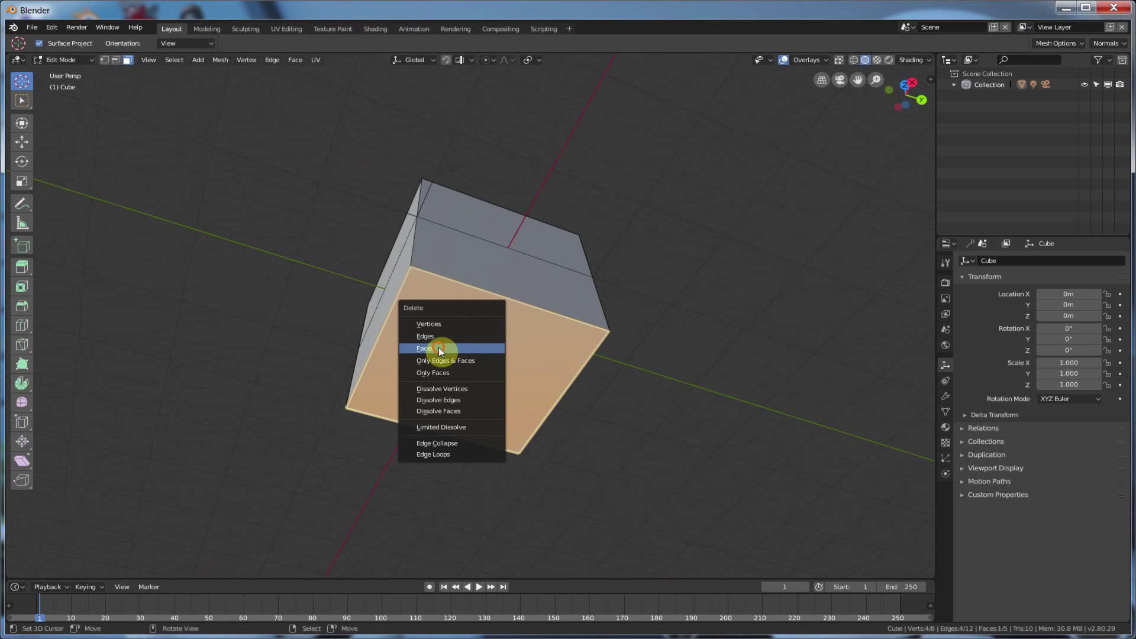
pyautogui.click(438, 349)
pyautogui.moveTo(482, 299); pyautogui.dragTo(495, 424, button='middle')
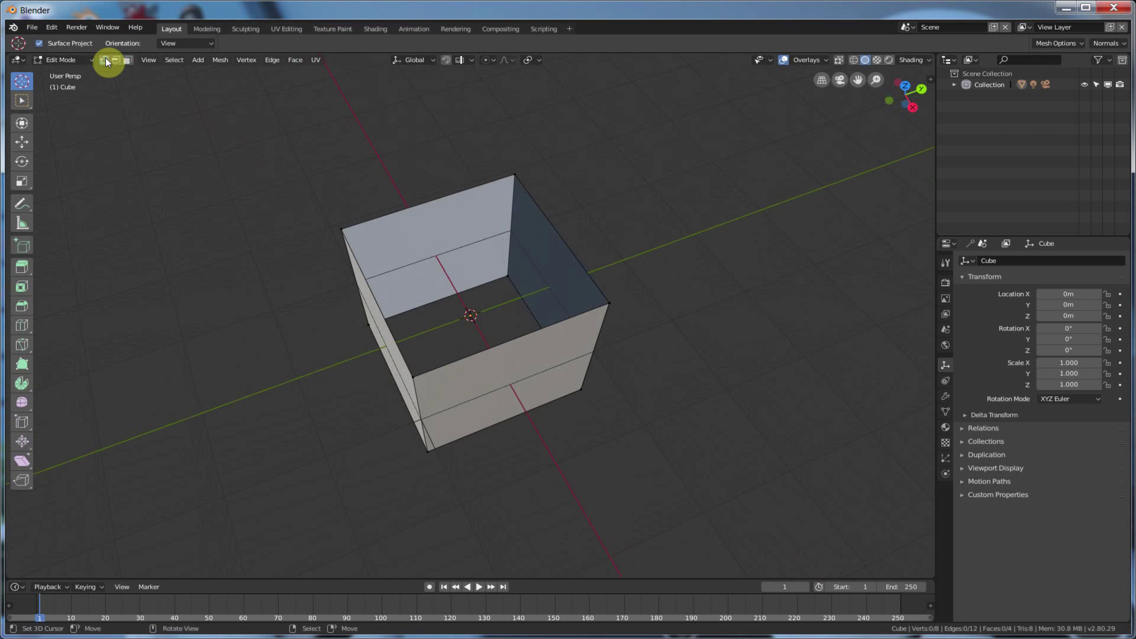
pyautogui.press('Tab')
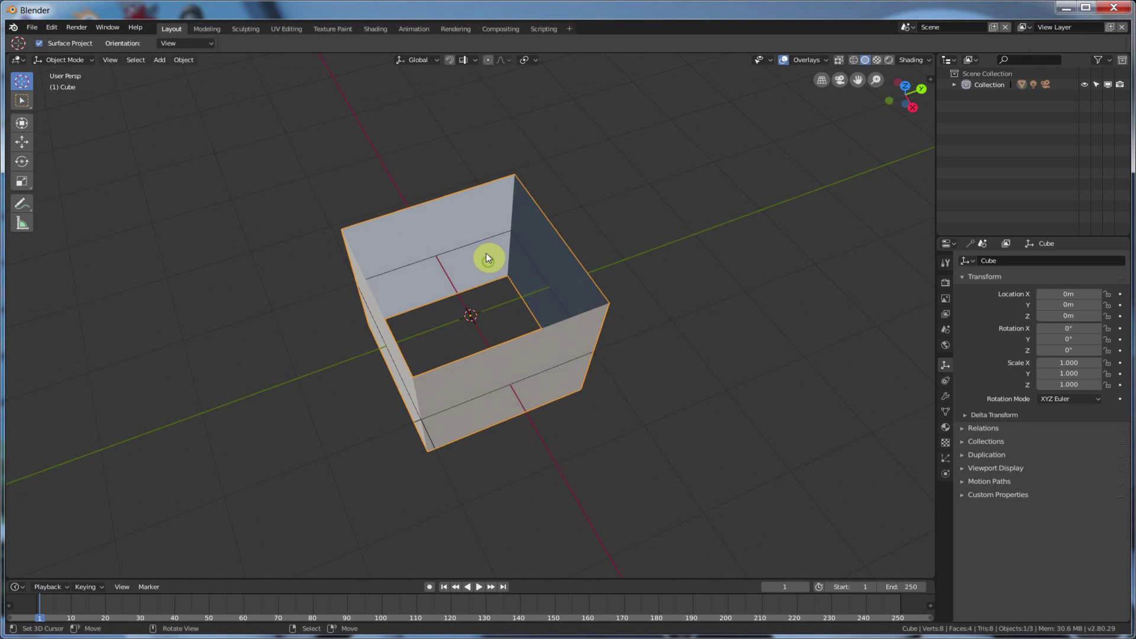
# Add a Solidify modifier to the open cube with a thickness of 0.1 m and Even Thickness enabled
pyautogui.moveTo(486, 258)
pyautogui.mouseDown(button='middle')
pyautogui.moveTo(497, 233)
pyautogui.moveTo(543, 233)
pyautogui.moveTo(538, 251)
pyautogui.moveTo(503, 253)
pyautogui.mouseUp(button='middle')
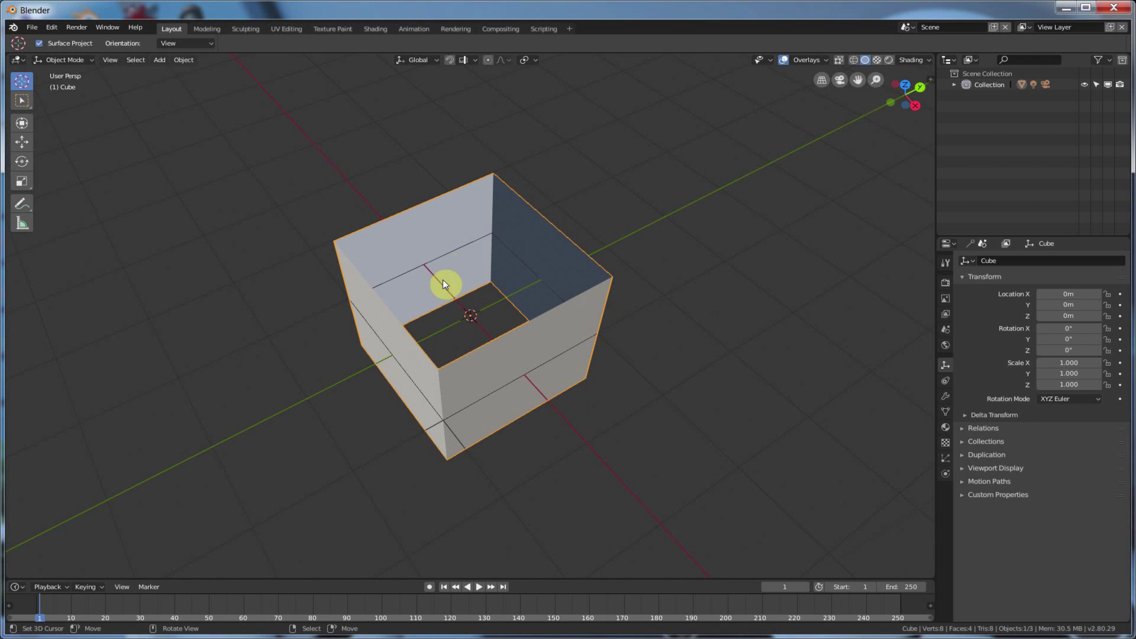
pyautogui.moveTo(493, 251); pyautogui.dragTo(445, 251, button='middle')
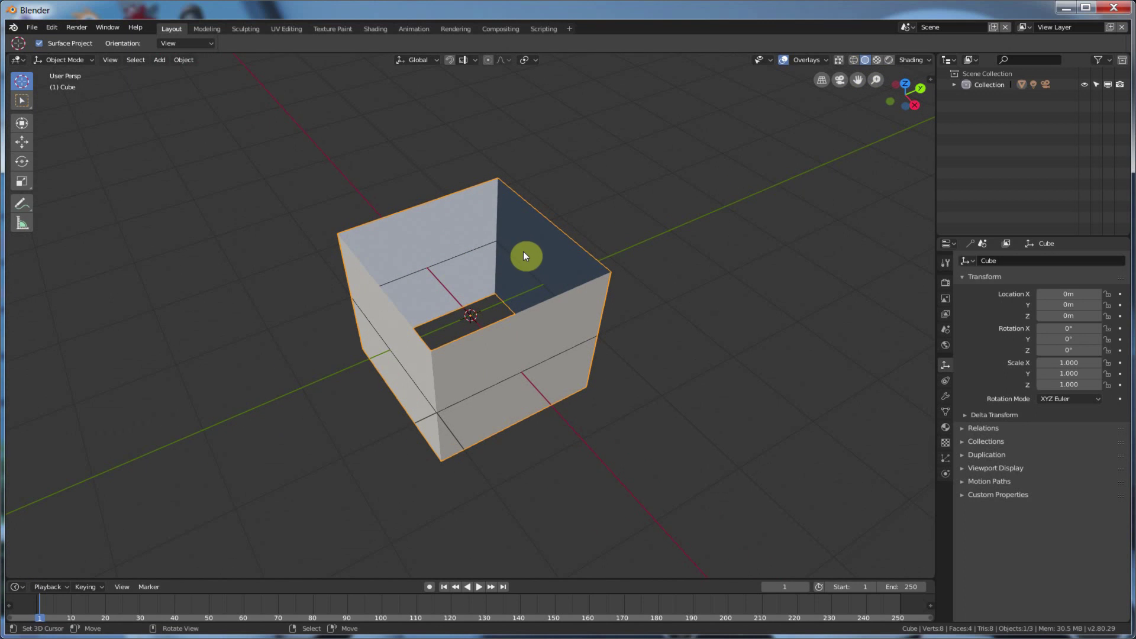
pyautogui.click(945, 398)
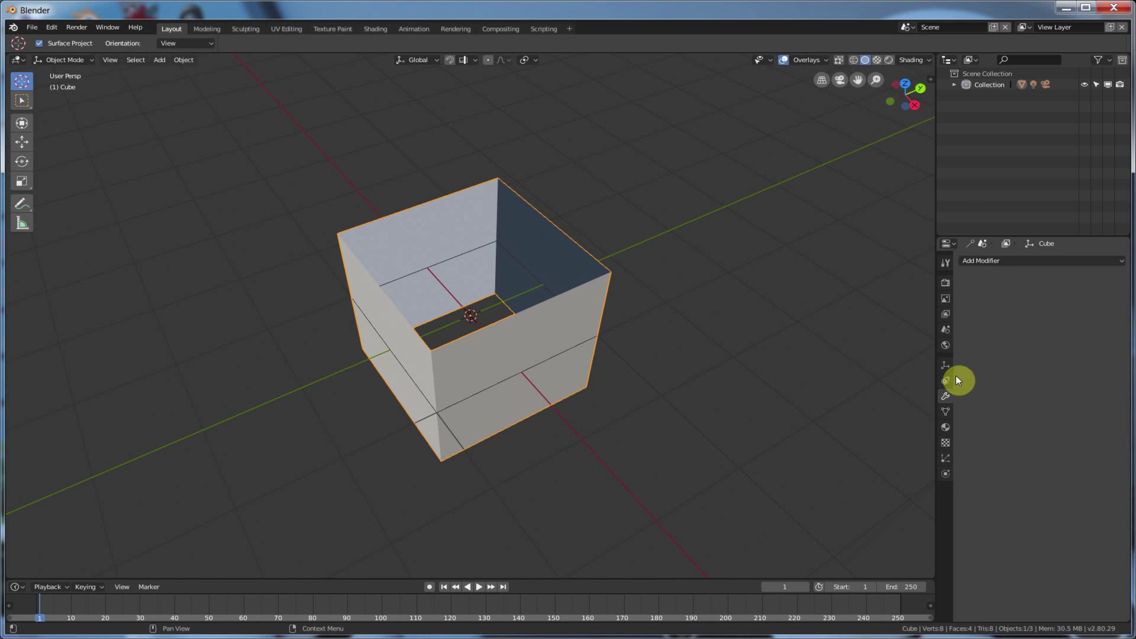
pyautogui.click(985, 264)
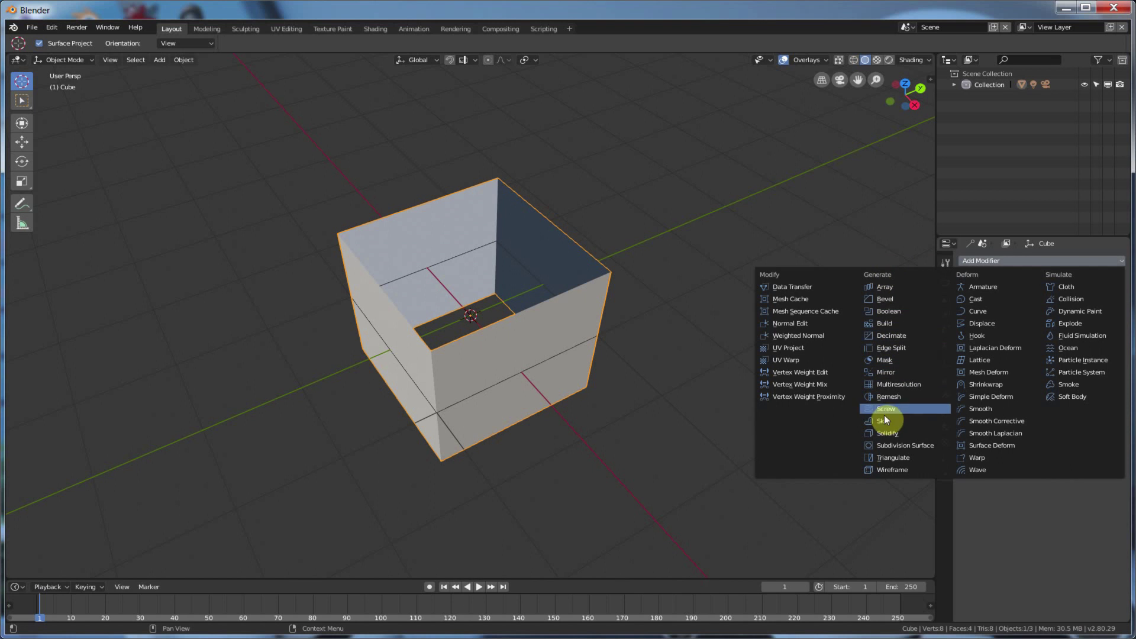
pyautogui.click(883, 433)
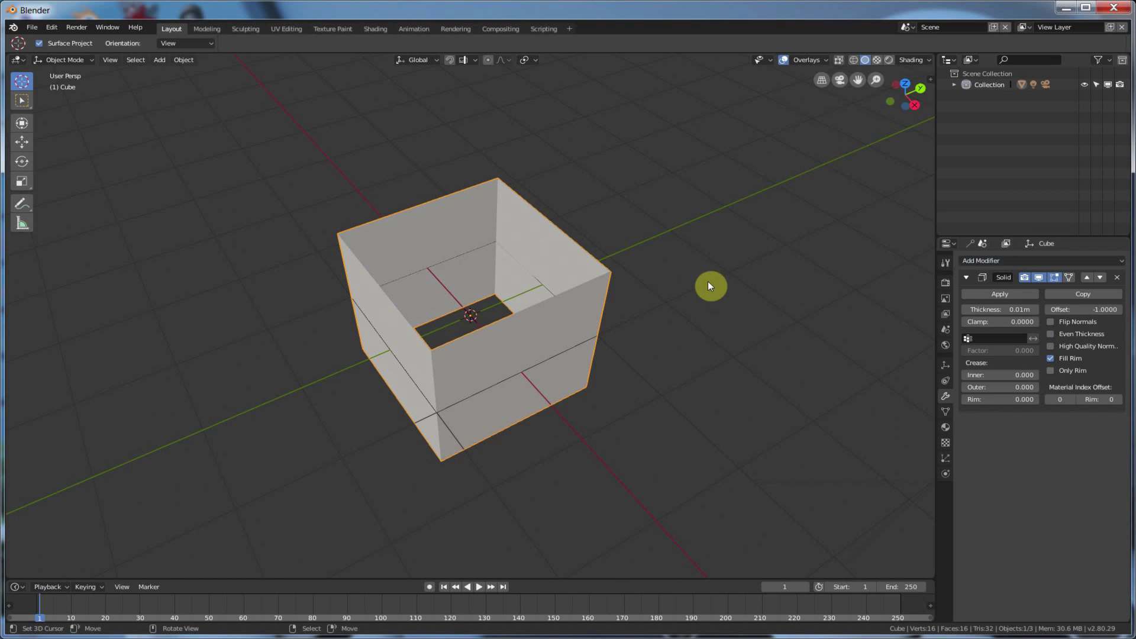
pyautogui.moveTo(708, 282); pyautogui.dragTo(708, 296, button='middle')
pyautogui.scroll(3, 707, 297)
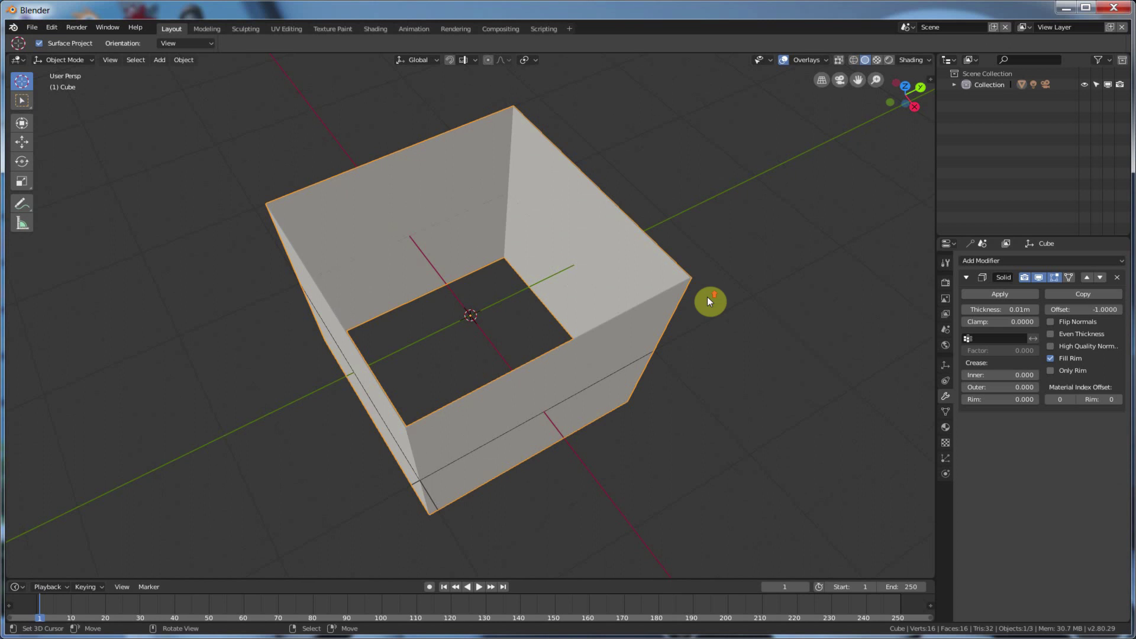
pyautogui.moveTo(1015, 311)
pyautogui.mouseDown()
pyautogui.moveTo(1118, 311)
pyautogui.moveTo(992, 312)
pyautogui.moveTo(1056, 311)
pyautogui.moveTo(1002, 306)
pyautogui.mouseUp()
pyautogui.moveTo(767, 353)
pyautogui.mouseDown(button='middle')
pyautogui.moveTo(765, 284)
pyautogui.moveTo(793, 183)
pyautogui.moveTo(744, 353)
pyautogui.moveTo(660, 350)
pyautogui.moveTo(761, 337)
pyautogui.mouseUp(button='middle')
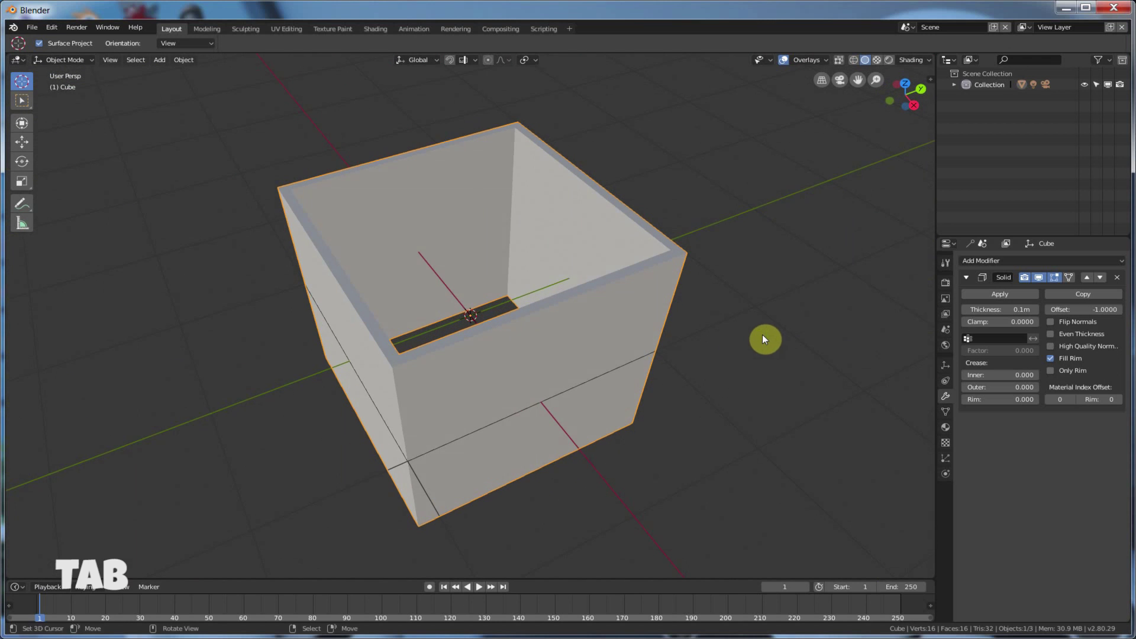
pyautogui.click(1051, 335)
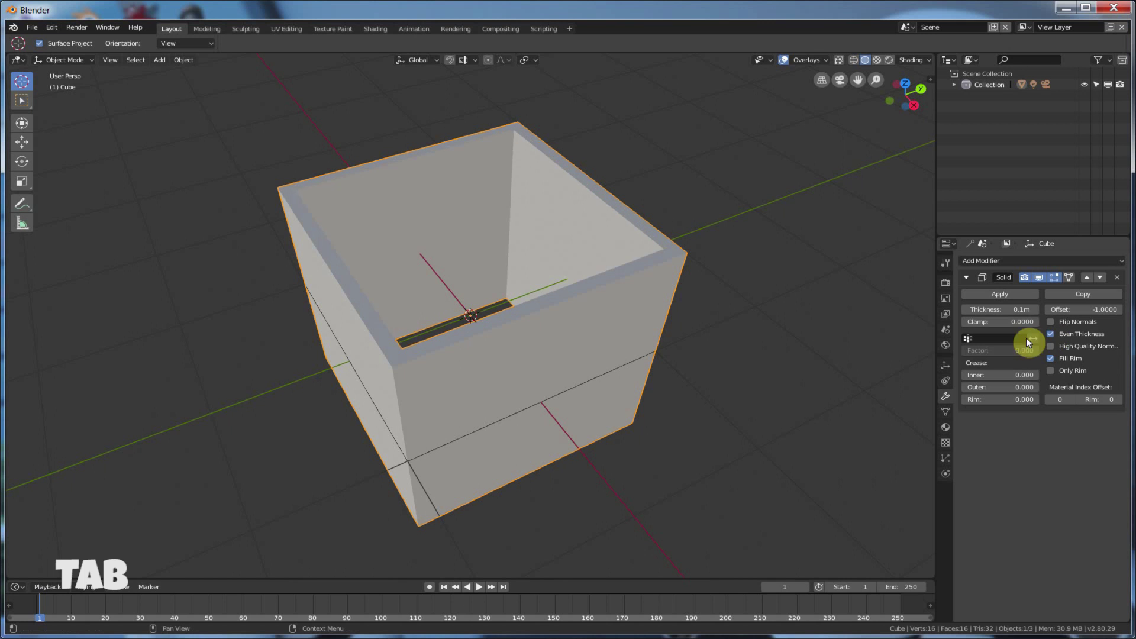
pyautogui.moveTo(825, 344); pyautogui.dragTo(816, 345, button='middle')
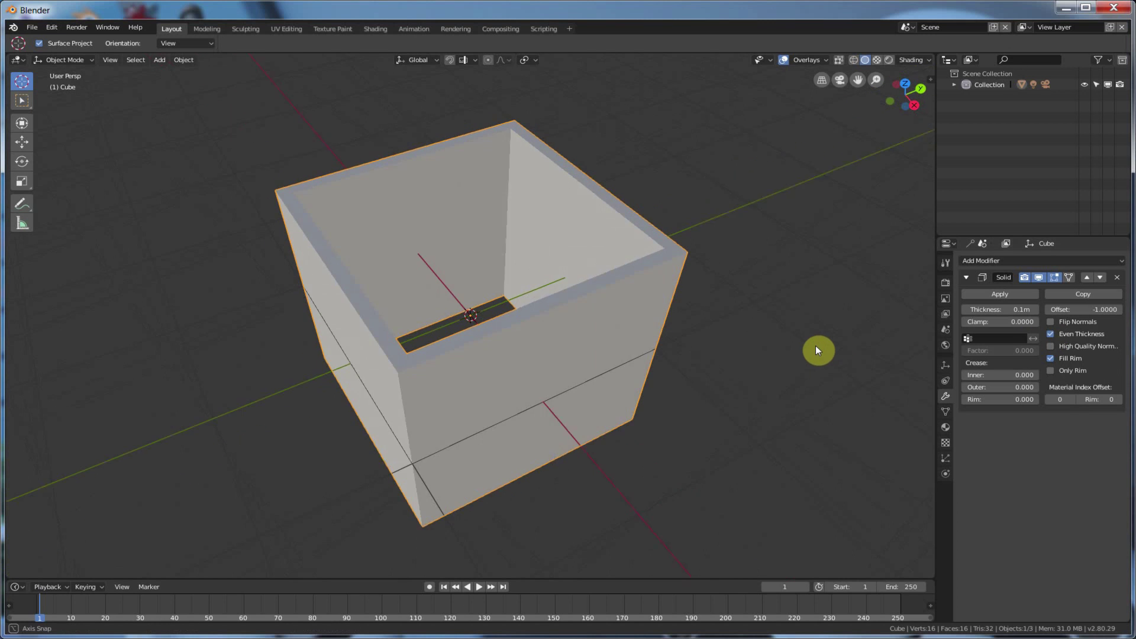
# Try the Flip Normals and High Quality Normals options of the cube's Solidify modifier
pyautogui.click(1050, 321)
pyautogui.click(1049, 321)
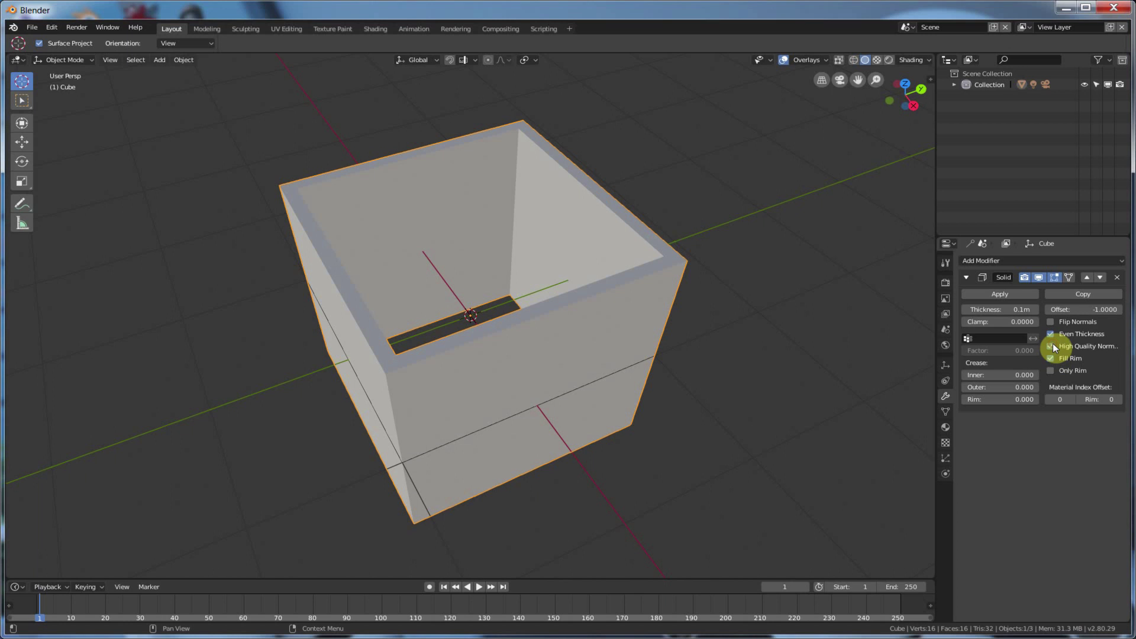
pyautogui.click(1052, 345)
# Try the Only Rim option of the cube's Solidify modifier with a thickness of 0.14 m
pyautogui.click(1052, 371)
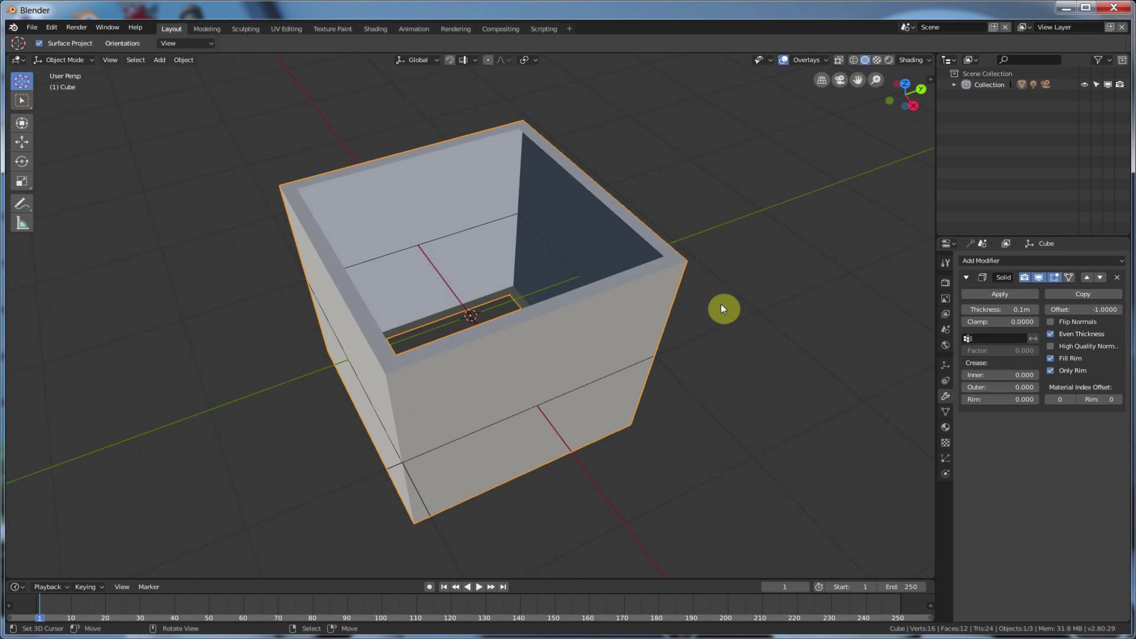
pyautogui.moveTo(724, 307); pyautogui.dragTo(645, 228, button='middle')
pyautogui.moveTo(561, 176); pyautogui.dragTo(450, 169, button='middle')
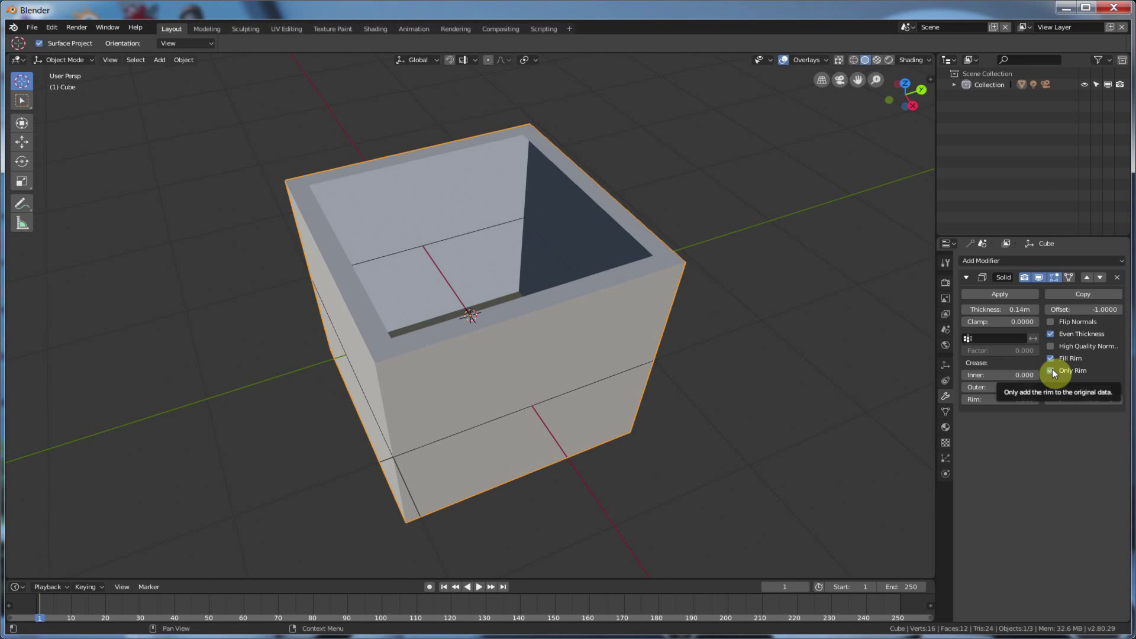
pyautogui.click(1050, 371)
pyautogui.moveTo(594, 259); pyautogui.dragTo(446, 226, button='middle')
# Delete the cube and add a UV sphere to the scene
pyautogui.press('Delete')
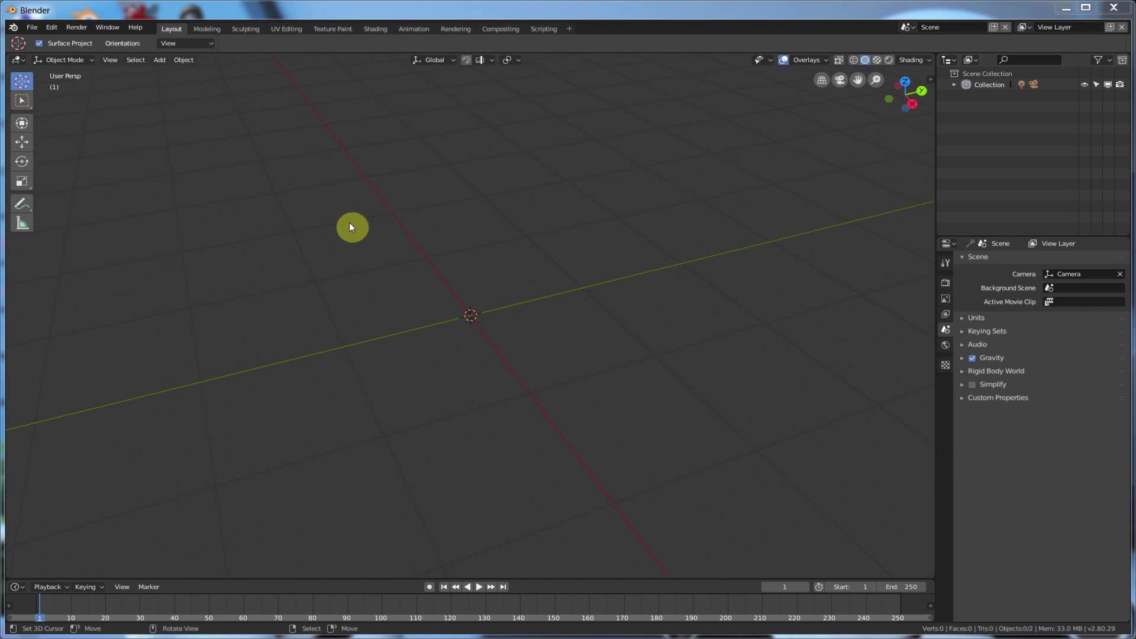
pyautogui.click(158, 62)
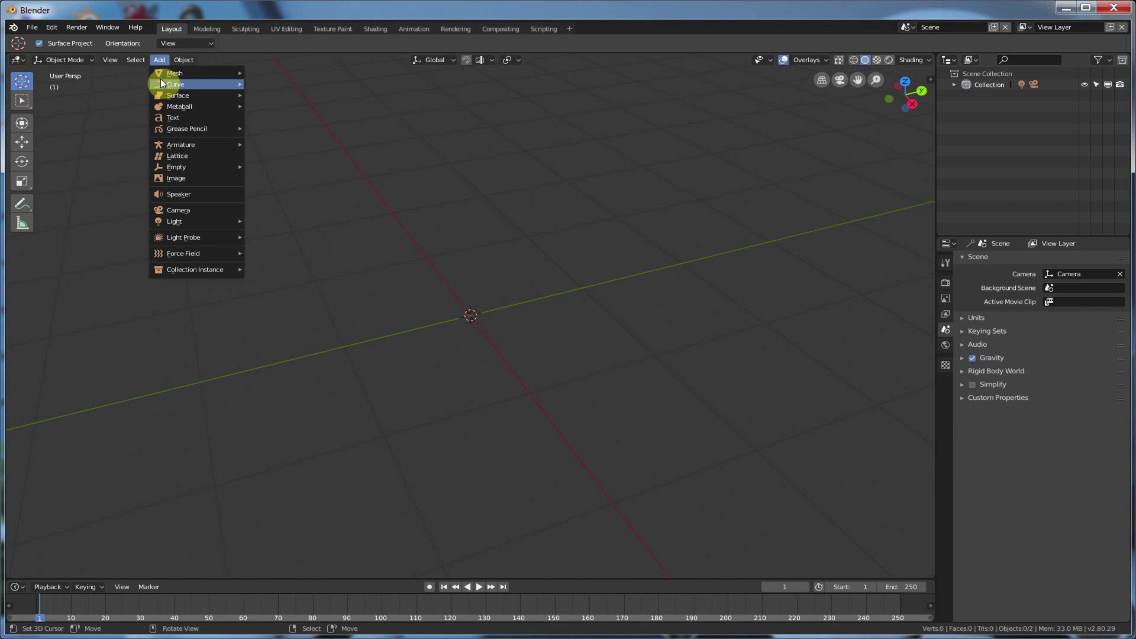
pyautogui.moveTo(165, 73)
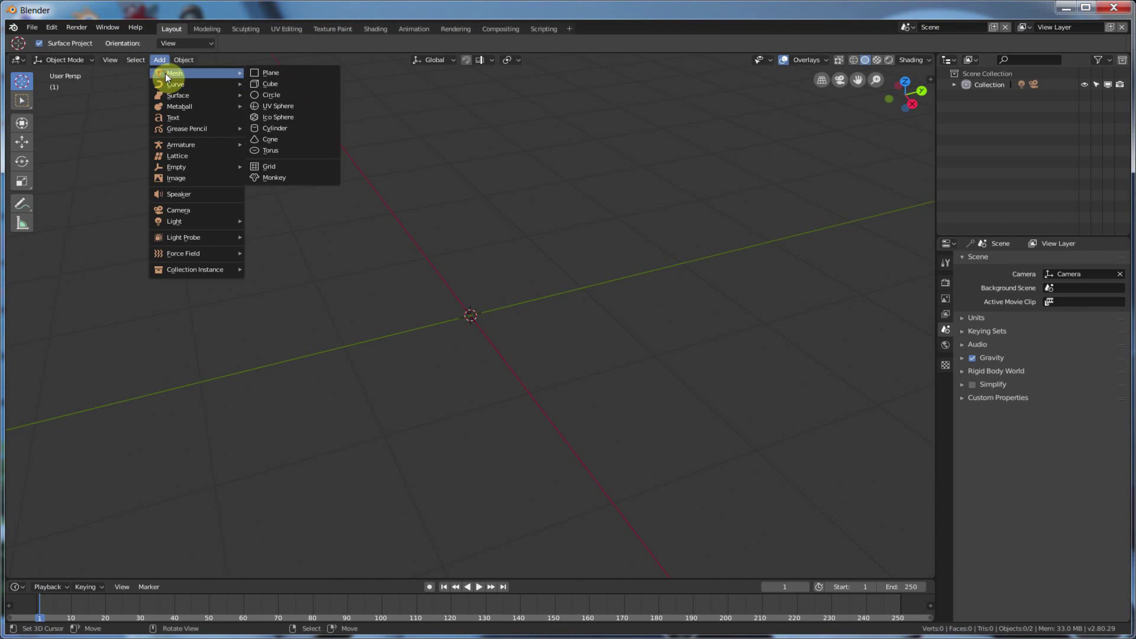
pyautogui.click(294, 106)
pyautogui.moveTo(474, 305); pyautogui.dragTo(515, 275, button='middle')
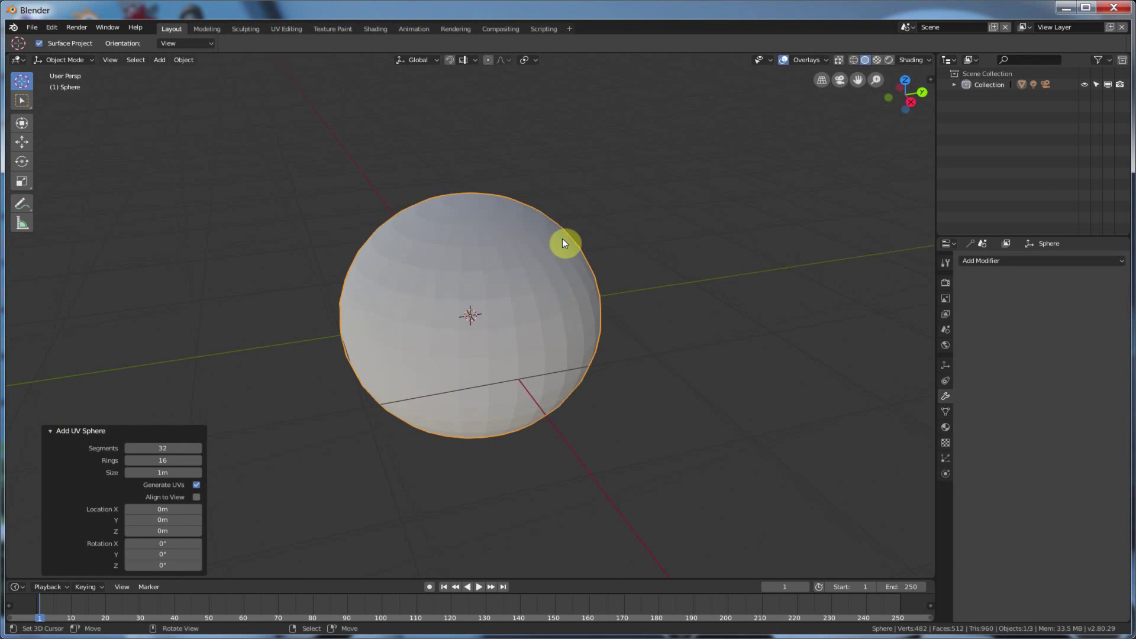
# Delete all faces in the sphere's upper half from the back orthographic view and return to Object Mode
pyautogui.click(922, 90)
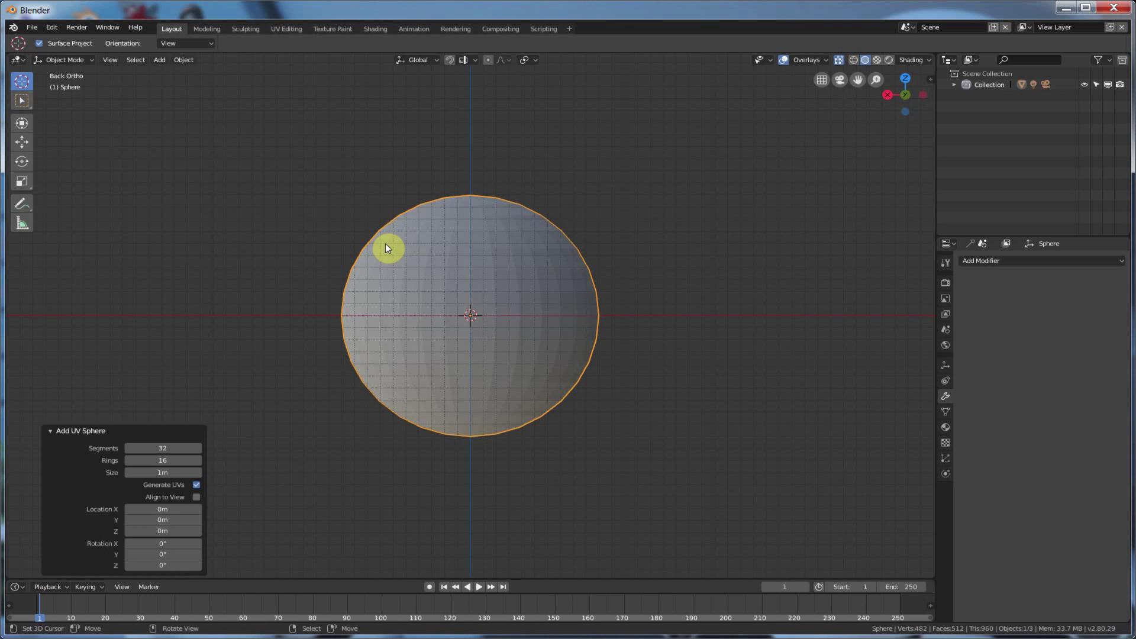
pyautogui.press('Tab')
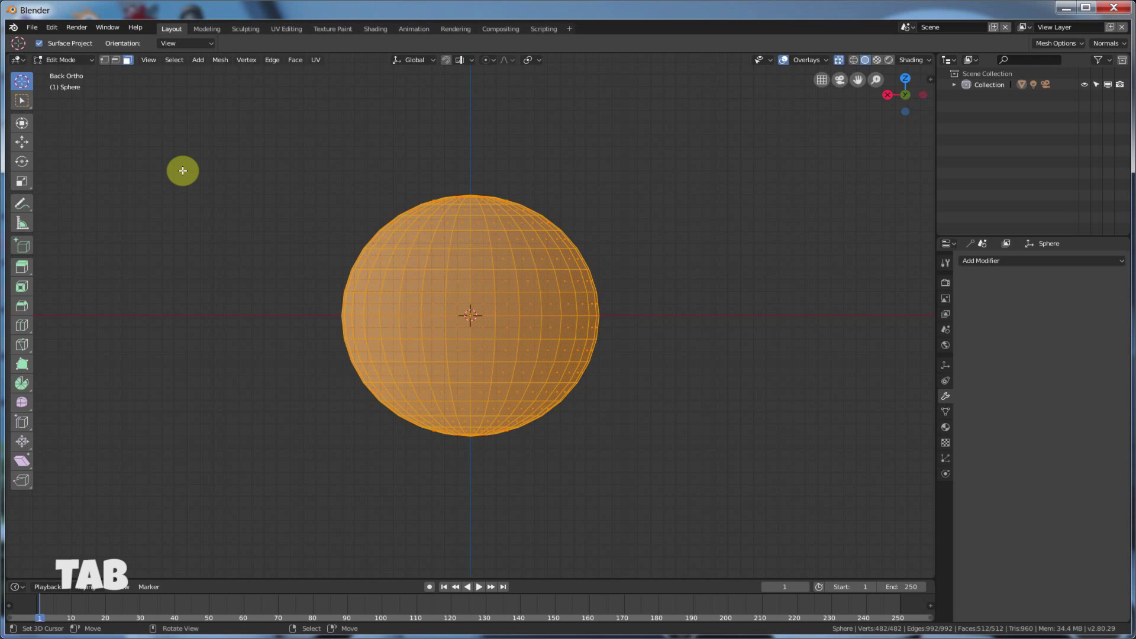
pyautogui.hotkey('alt', 'a')
pyautogui.press('b')
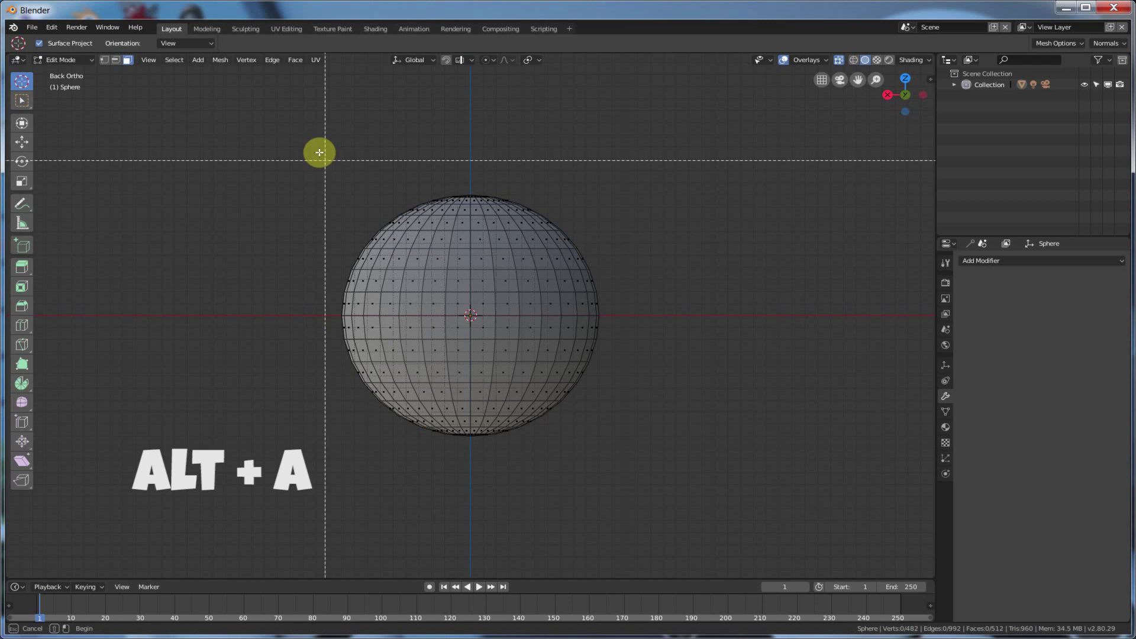
pyautogui.moveTo(299, 130); pyautogui.dragTo(670, 307)
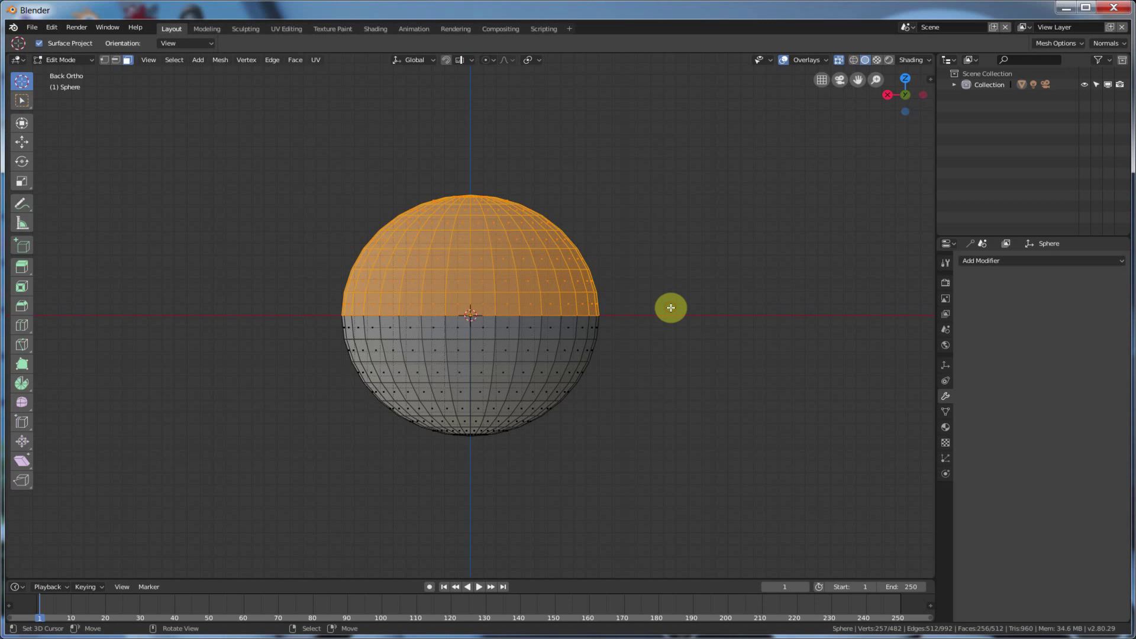
pyautogui.press('x')
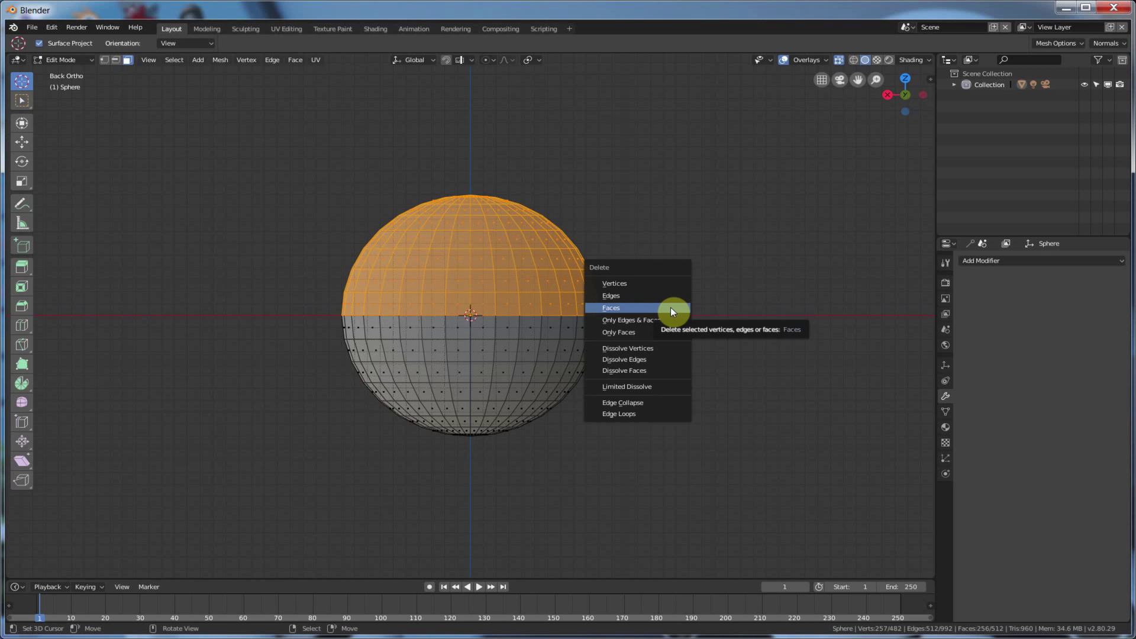
pyautogui.click(670, 307)
pyautogui.moveTo(655, 249); pyautogui.dragTo(644, 291, button='middle')
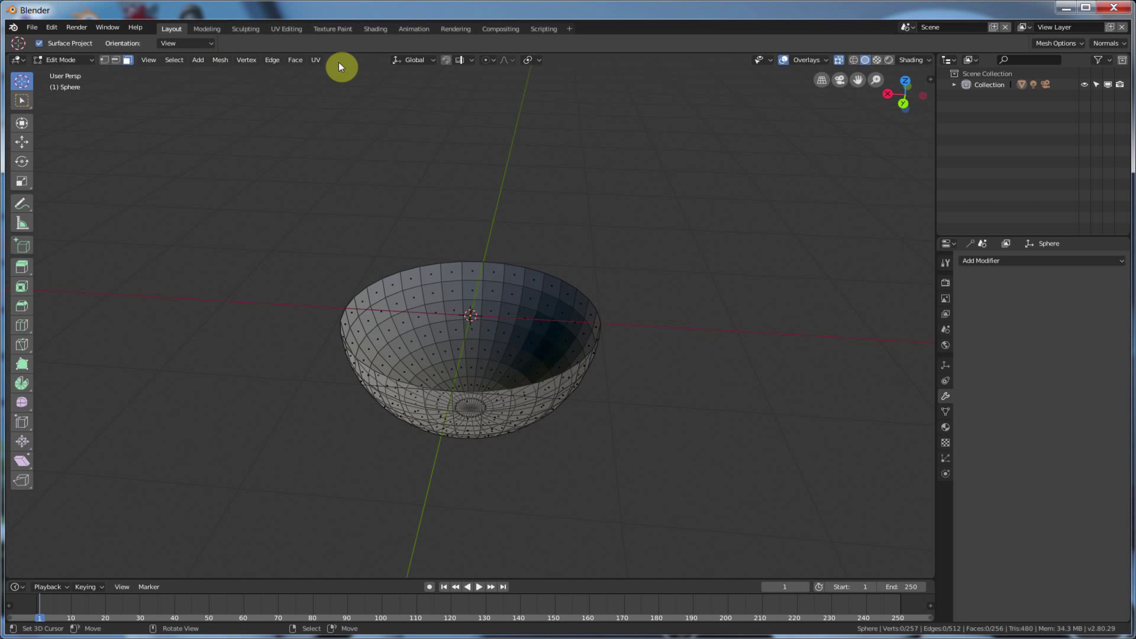
pyautogui.press('Tab')
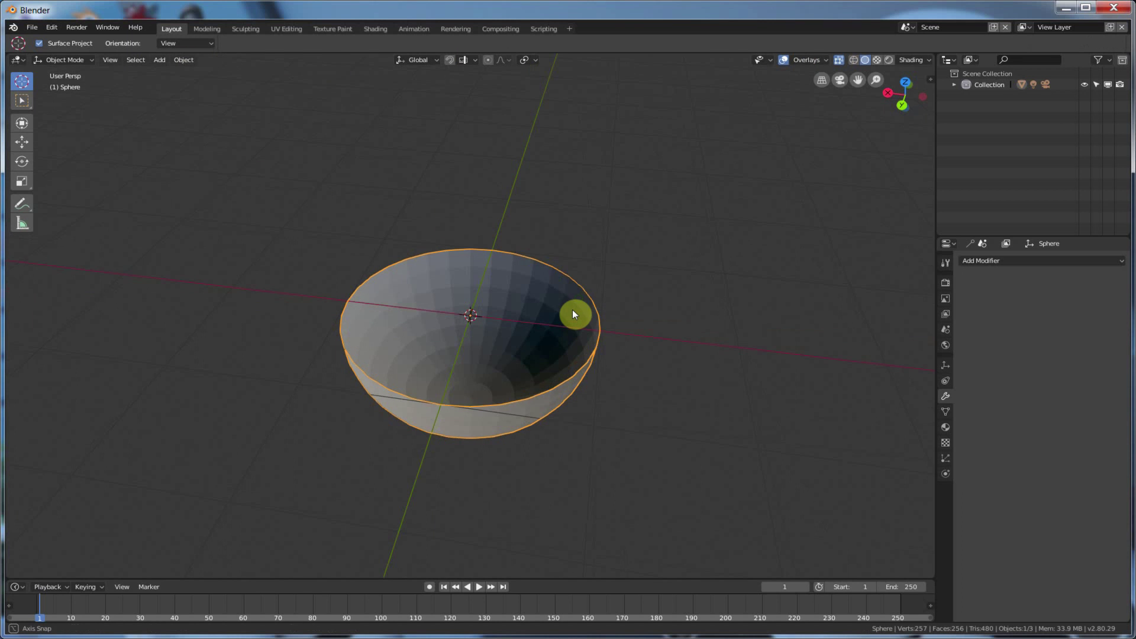
# Add a Solidify modifier to the half sphere and set its thickness to 0.08 m
pyautogui.scroll(3, 572, 310)
pyautogui.click(1015, 262)
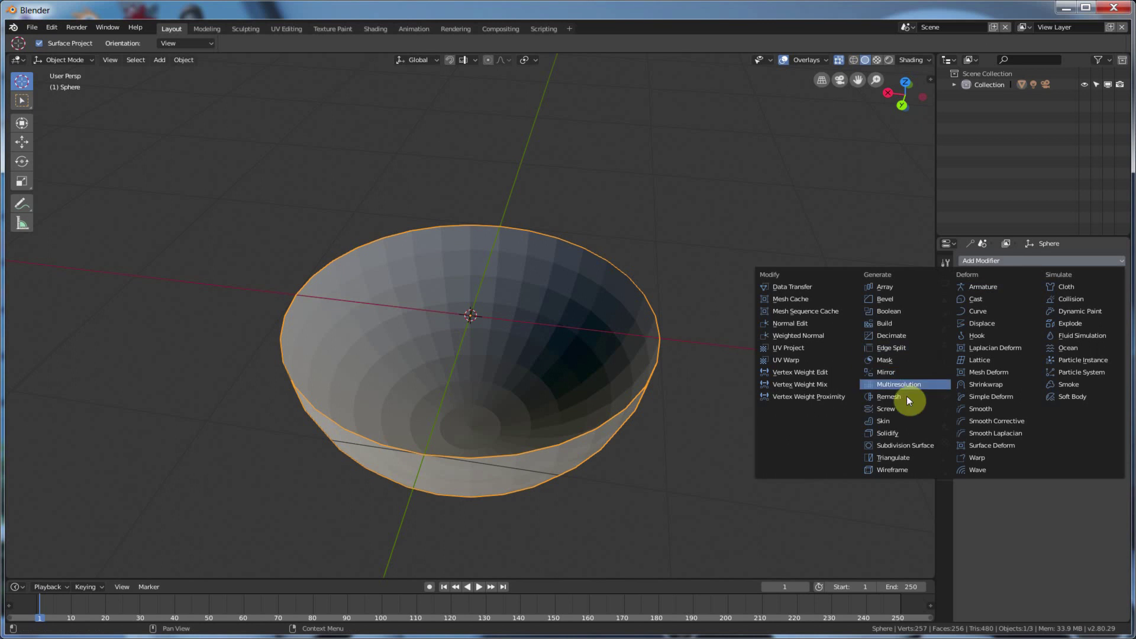
pyautogui.click(901, 432)
pyautogui.moveTo(1018, 309); pyautogui.dragTo(1048, 309)
pyautogui.moveTo(719, 341)
pyautogui.mouseDown(button='middle')
pyautogui.moveTo(748, 324)
pyautogui.moveTo(728, 344)
pyautogui.mouseUp(button='middle')
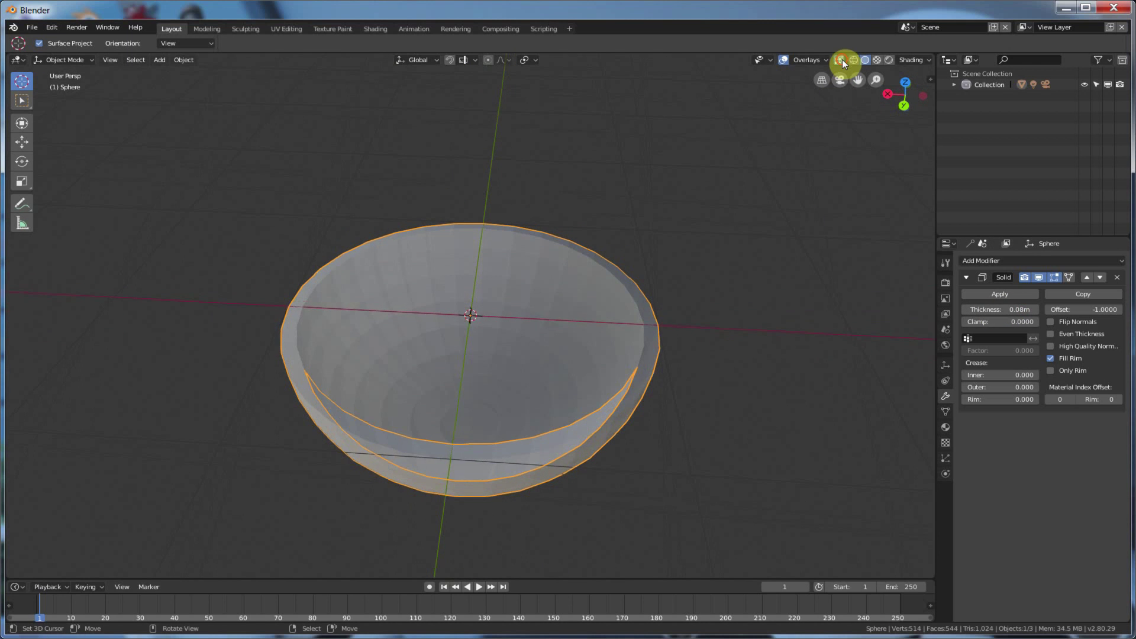
# Turn off X-ray display and inspect the thickened wall and rim of the bowl
pyautogui.click(843, 60)
pyautogui.moveTo(733, 229); pyautogui.dragTo(720, 256, button='middle')
pyautogui.scroll(2, 445, 308)
pyautogui.moveTo(340, 333); pyautogui.dragTo(360, 316, button='middle')
pyautogui.scroll(-2, 352, 325)
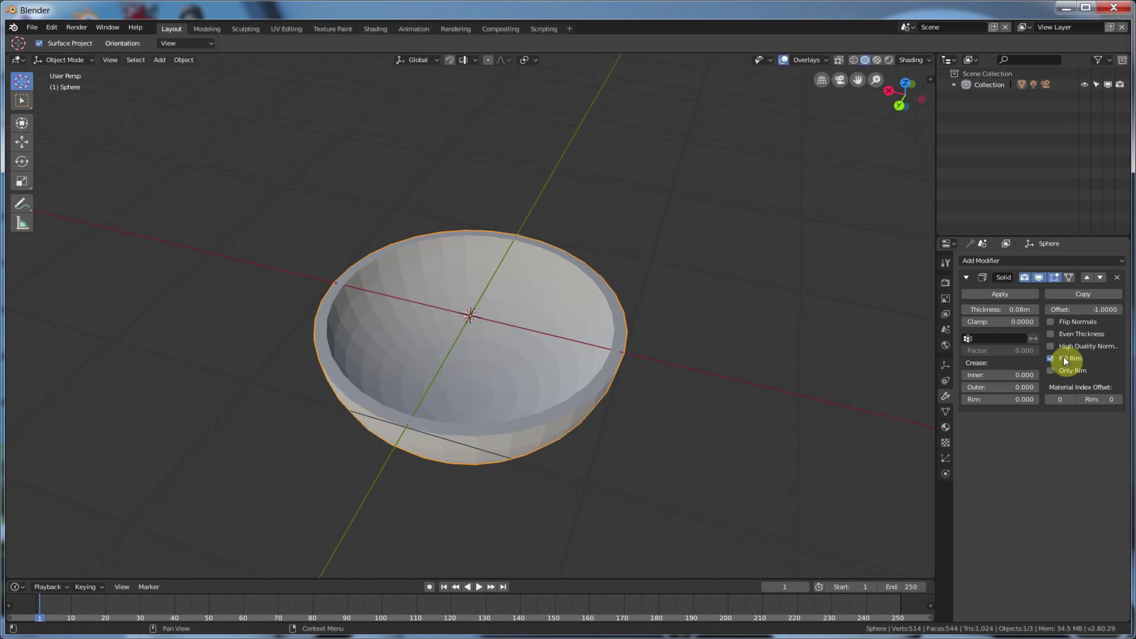
# Enable Even Thickness on the bowl's Solidify modifier, and try Only Rim before switching it back off
pyautogui.click(1051, 334)
pyautogui.moveTo(837, 322); pyautogui.dragTo(785, 314, button='middle')
pyautogui.click(1051, 371)
pyautogui.click(1050, 367)
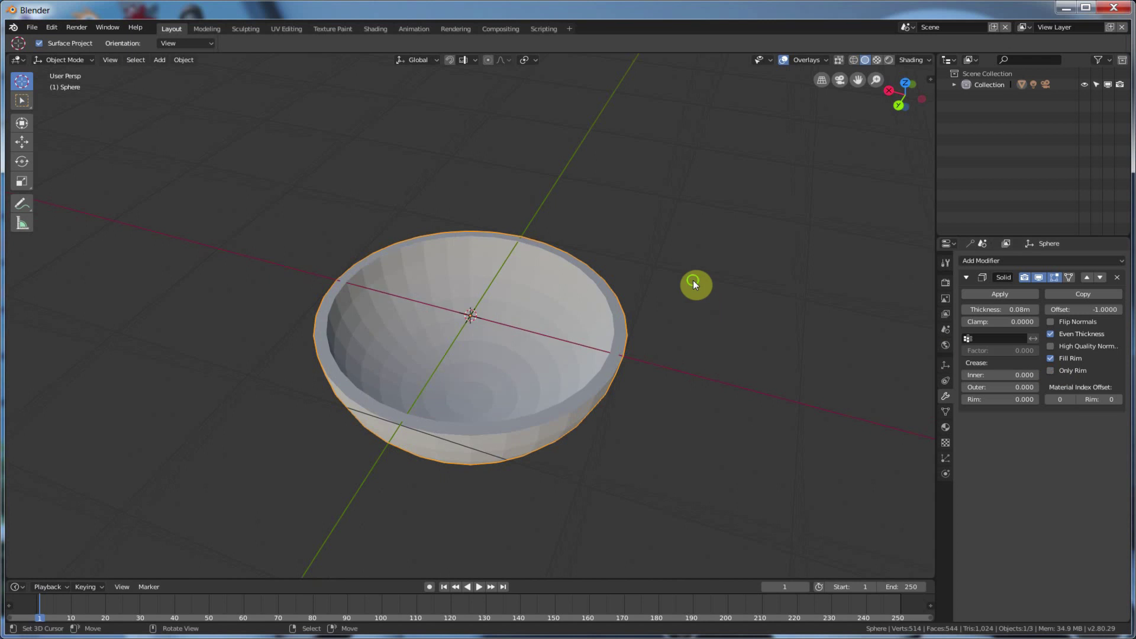
pyautogui.moveTo(693, 280)
pyautogui.mouseDown(button='middle')
pyautogui.moveTo(704, 261)
pyautogui.moveTo(694, 267)
pyautogui.mouseUp(button='middle')
pyautogui.scroll(2, 594, 295)
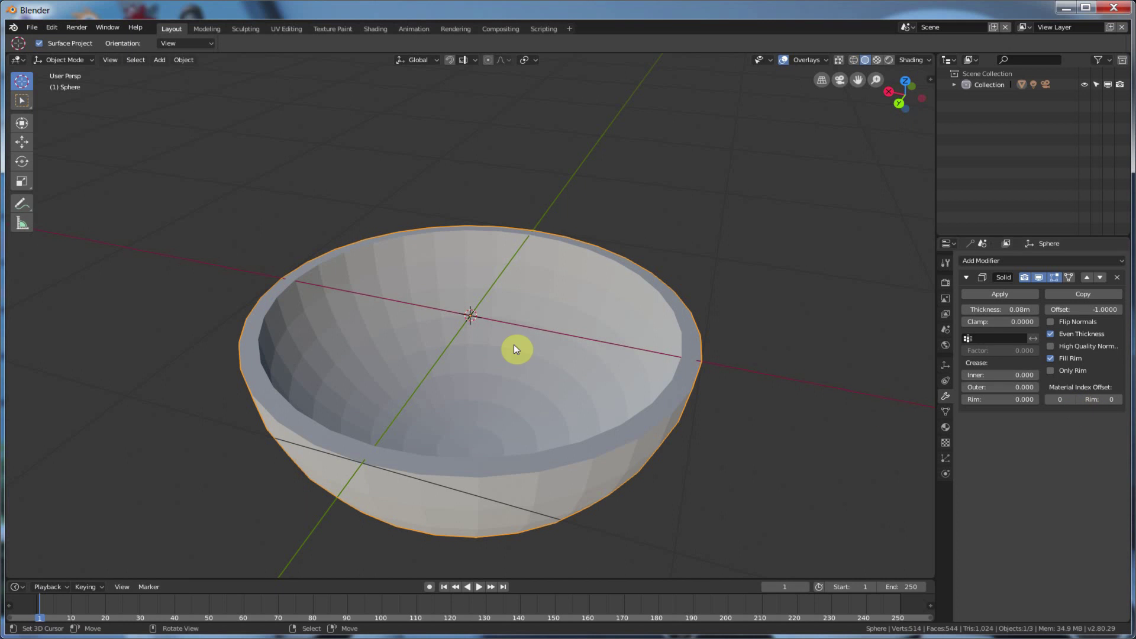
pyautogui.moveTo(521, 334); pyautogui.dragTo(516, 343, button='middle')
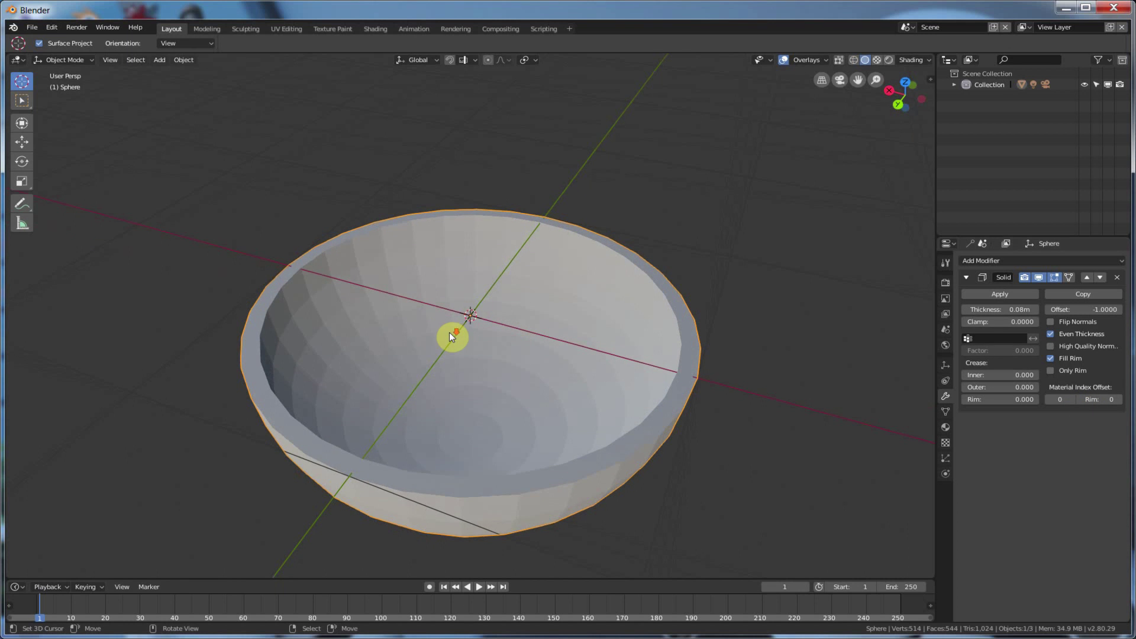
pyautogui.scroll(-2, 449, 332)
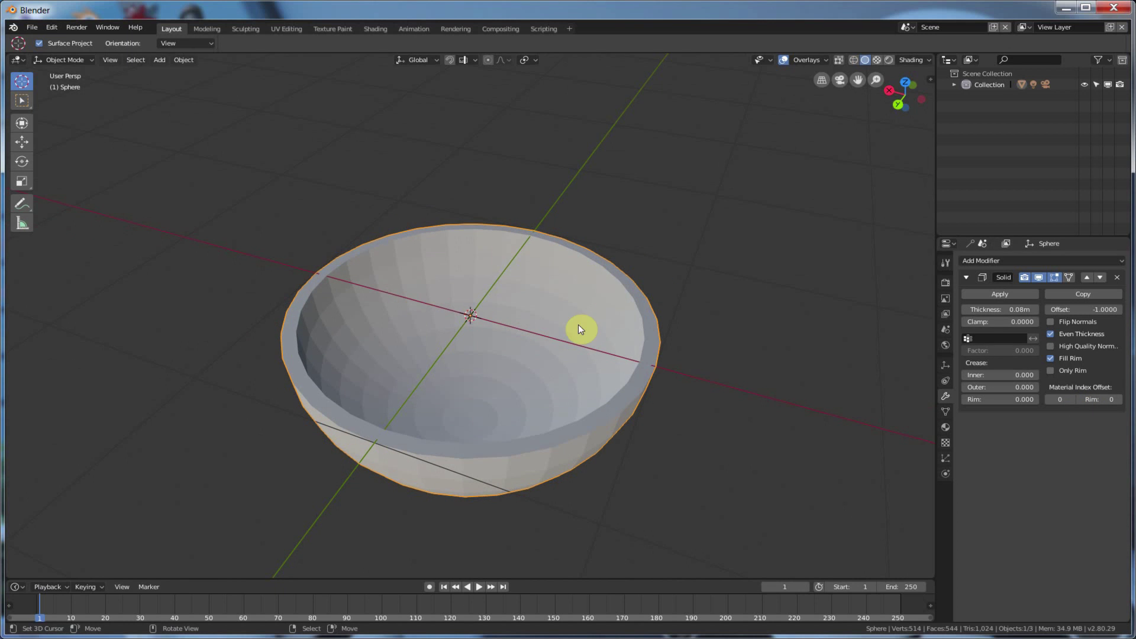